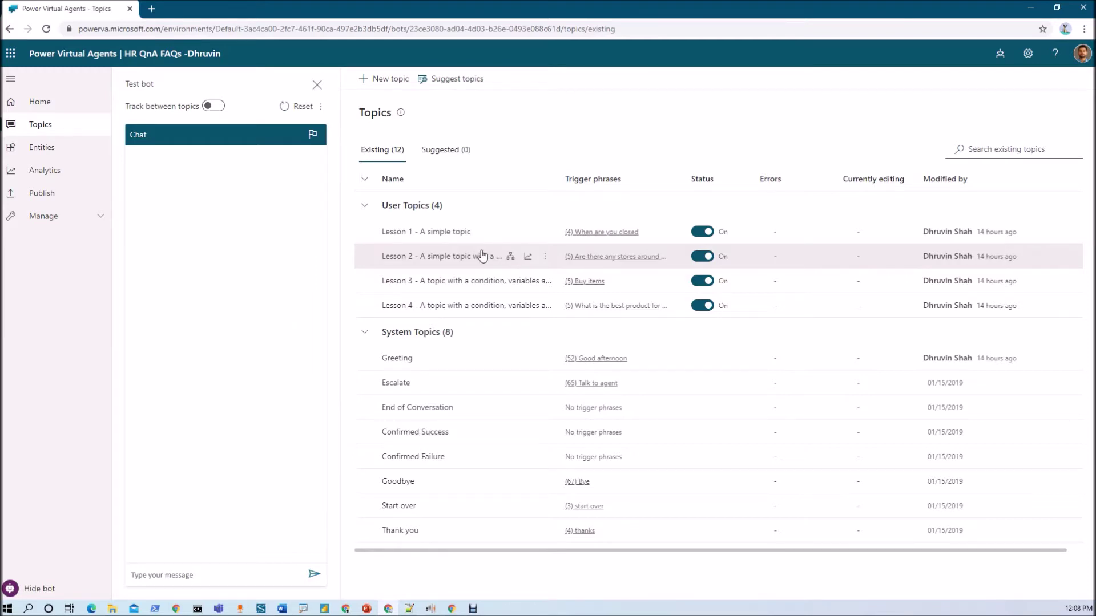
Review the Greeting system topic and the System Fallback presentation slides, and return to the bot's topics list
{"action": "left_click", "coordinate": [404, 365]}
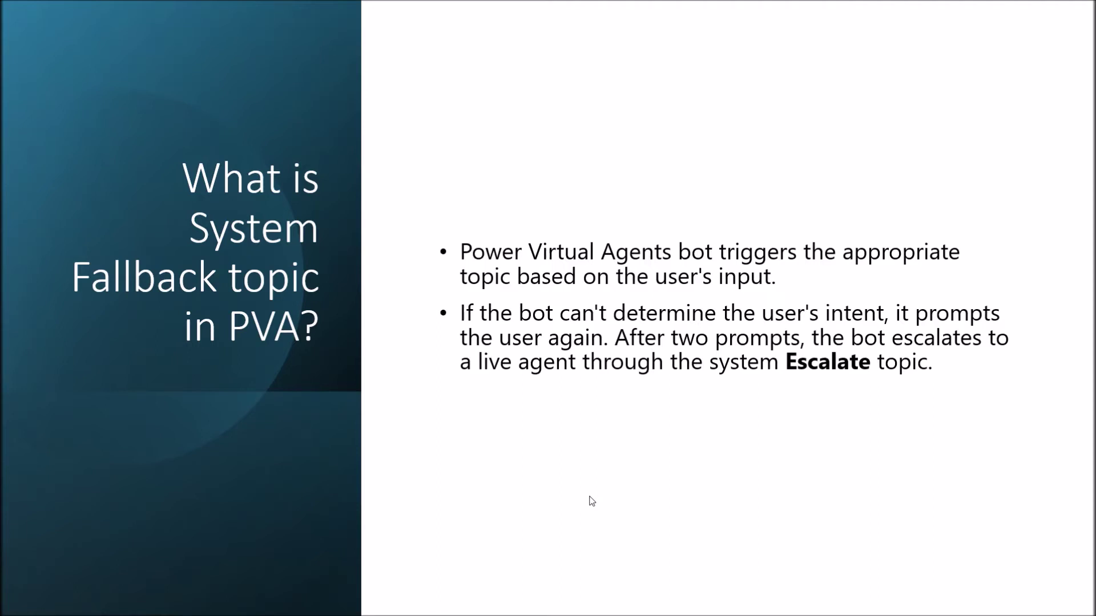
{"action": "key", "text": "Right"}
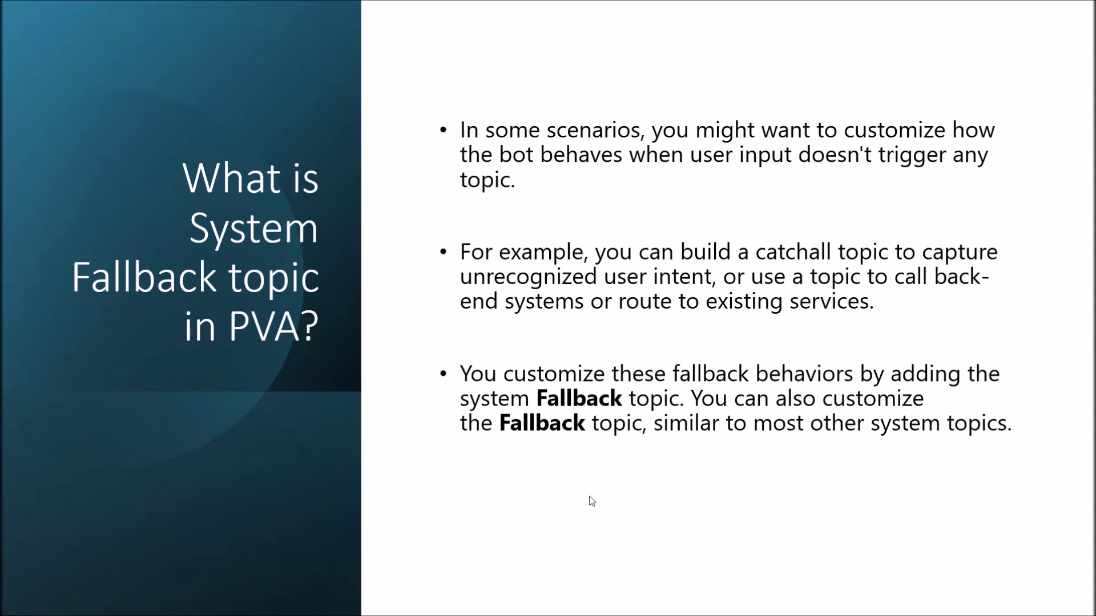
{"action": "key", "text": "alt+Tab"}
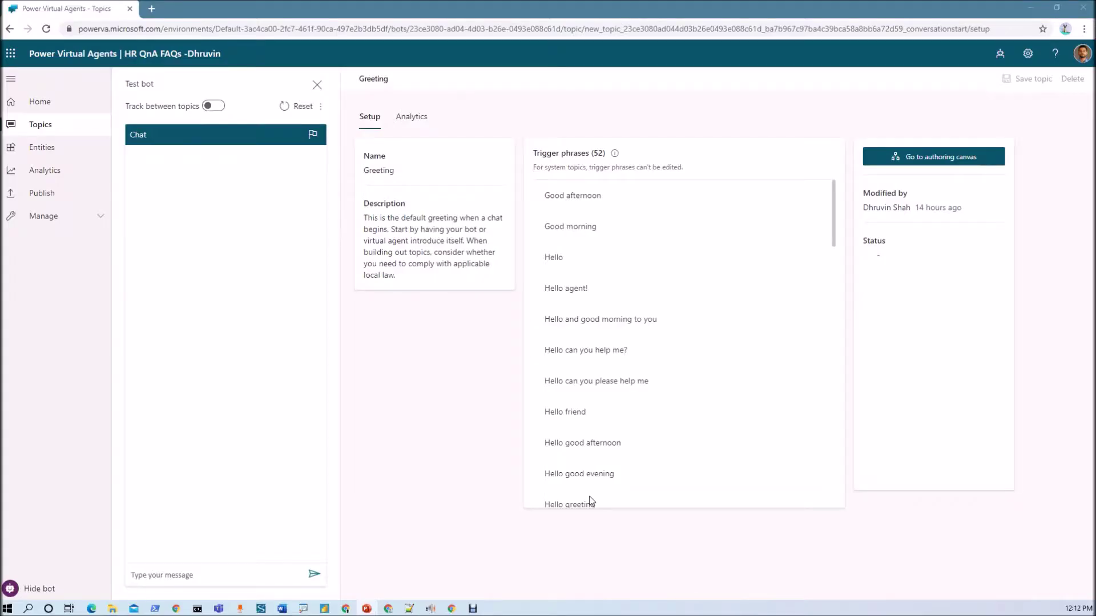
{"action": "left_click", "coordinate": [56, 130]}
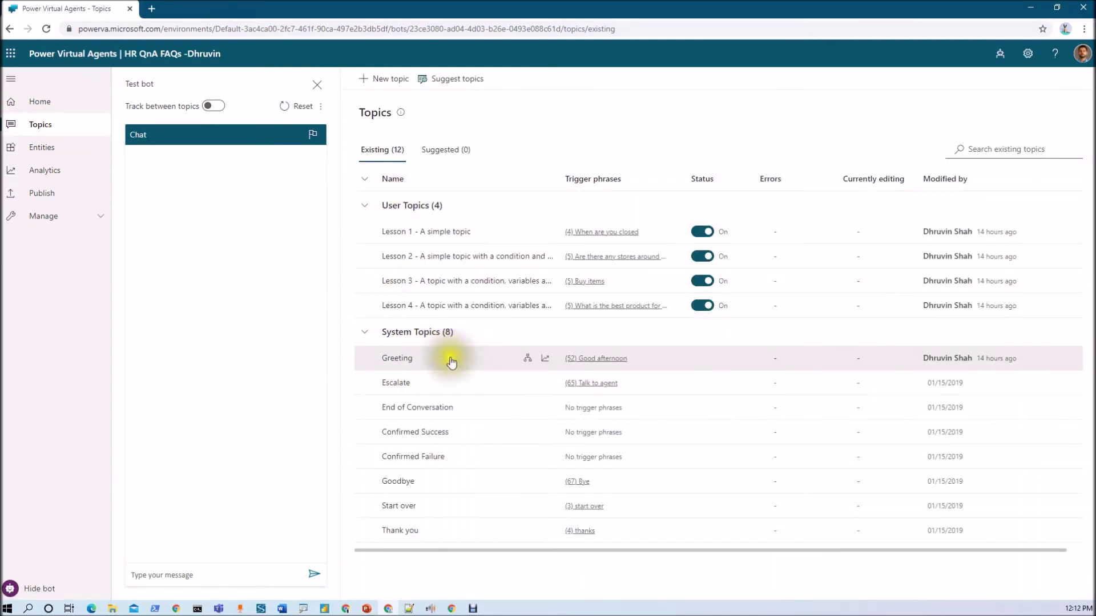
Send the message "hi" to the test bot
{"action": "left_click", "coordinate": [194, 576]}
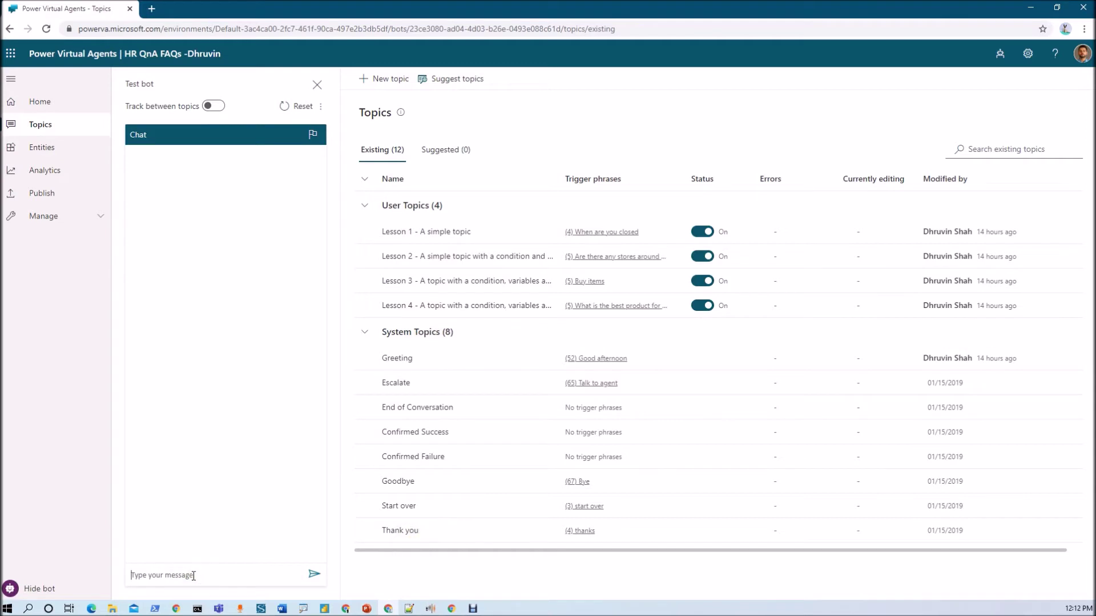
{"action": "type", "text": "hi"}
{"action": "key", "text": "Return"}
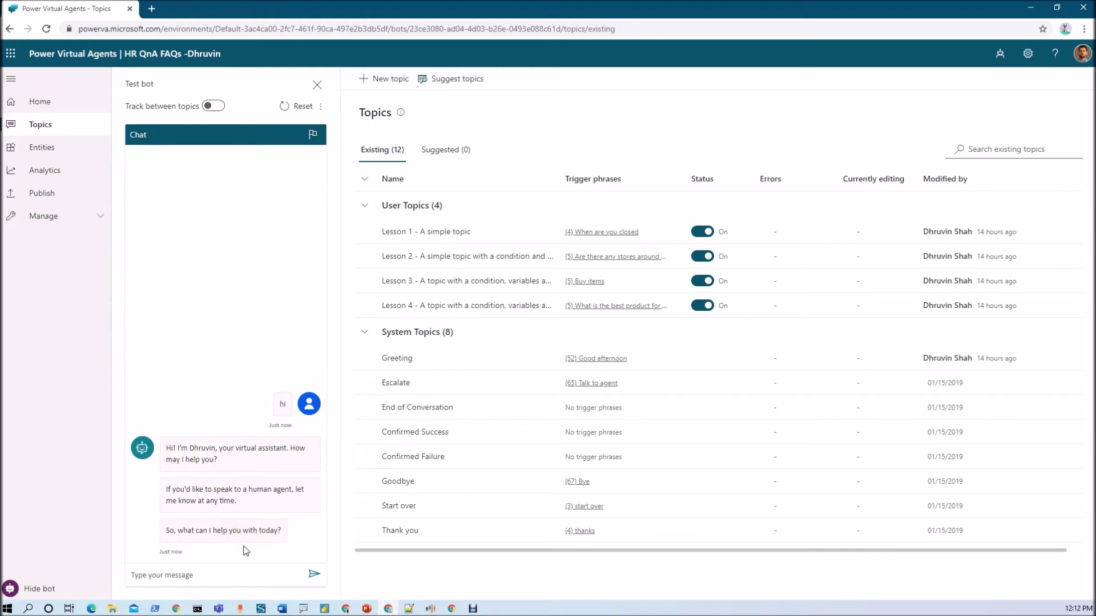
{"action": "left_click", "coordinate": [243, 578]}
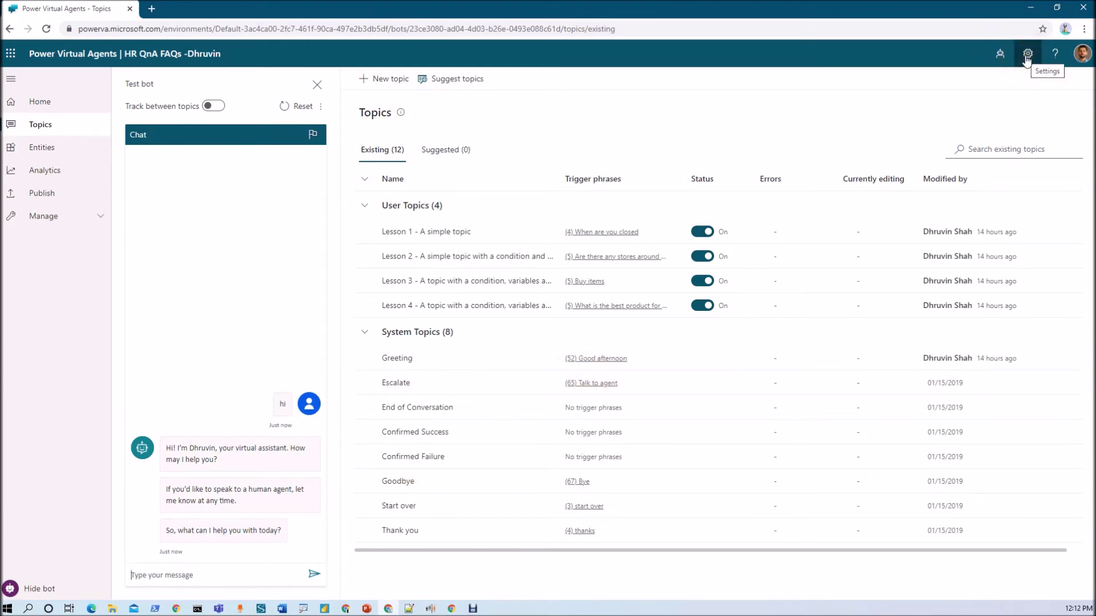
Add the Fallback system topic through the bot's System fallback settings
{"action": "key", "text": "ctrl+plus"}
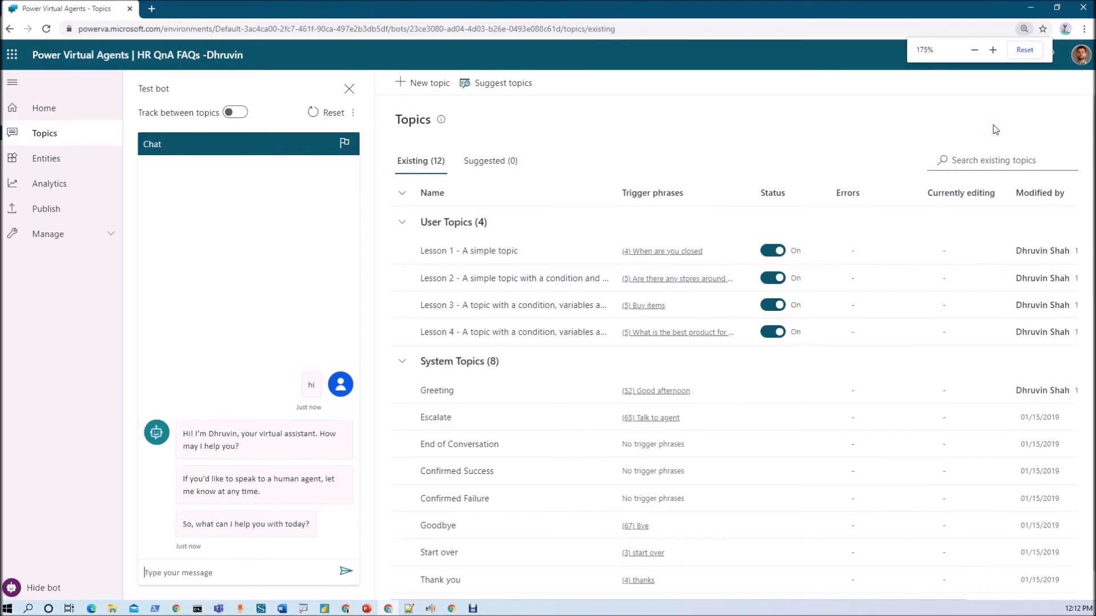
{"action": "key", "text": "ctrl+plus"}
{"action": "key", "text": "ctrl+plus"}
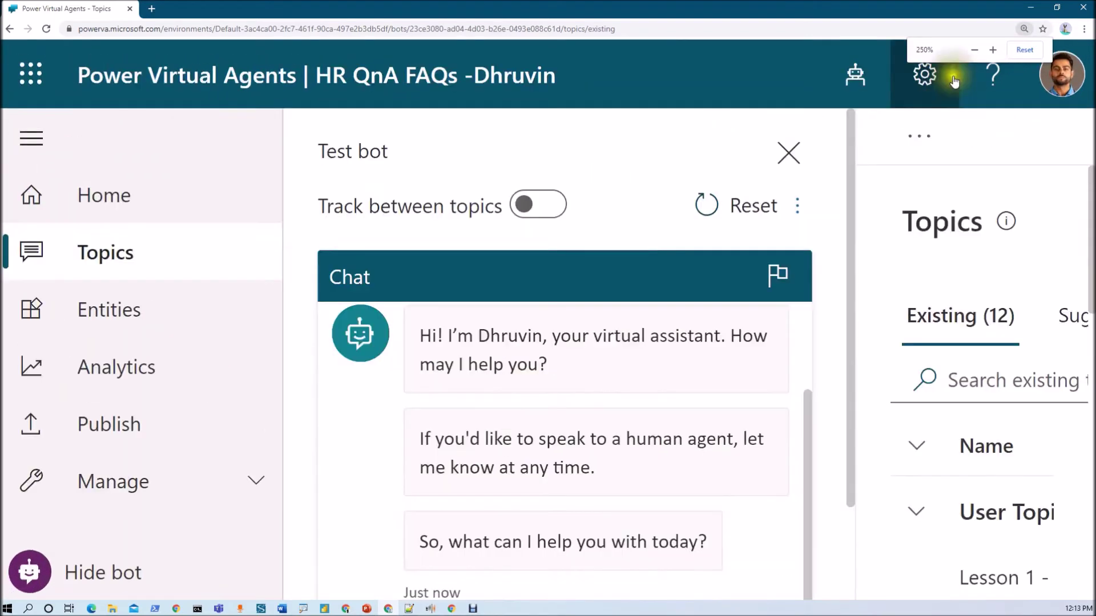
{"action": "left_click", "coordinate": [926, 93]}
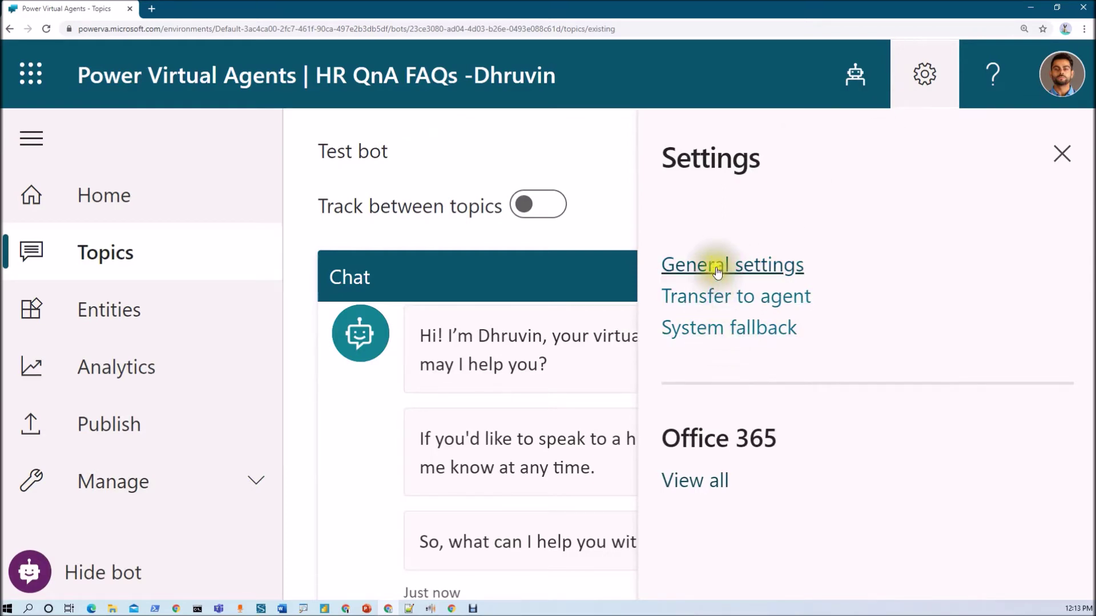
{"action": "left_click", "coordinate": [760, 338]}
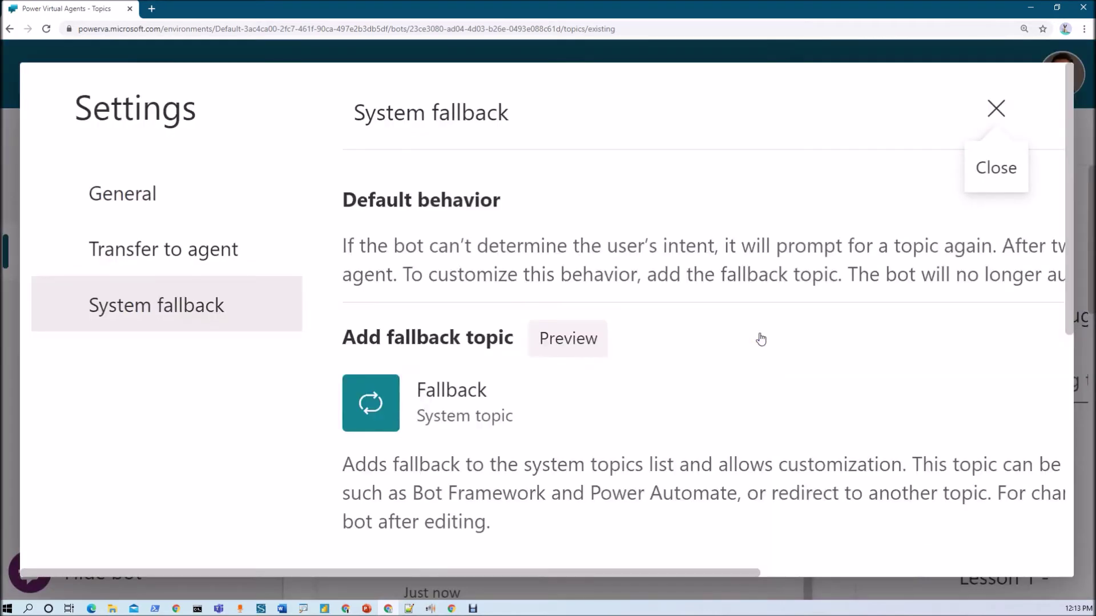
{"action": "left_click", "coordinate": [761, 336]}
{"action": "key", "text": "ctrl+minus"}
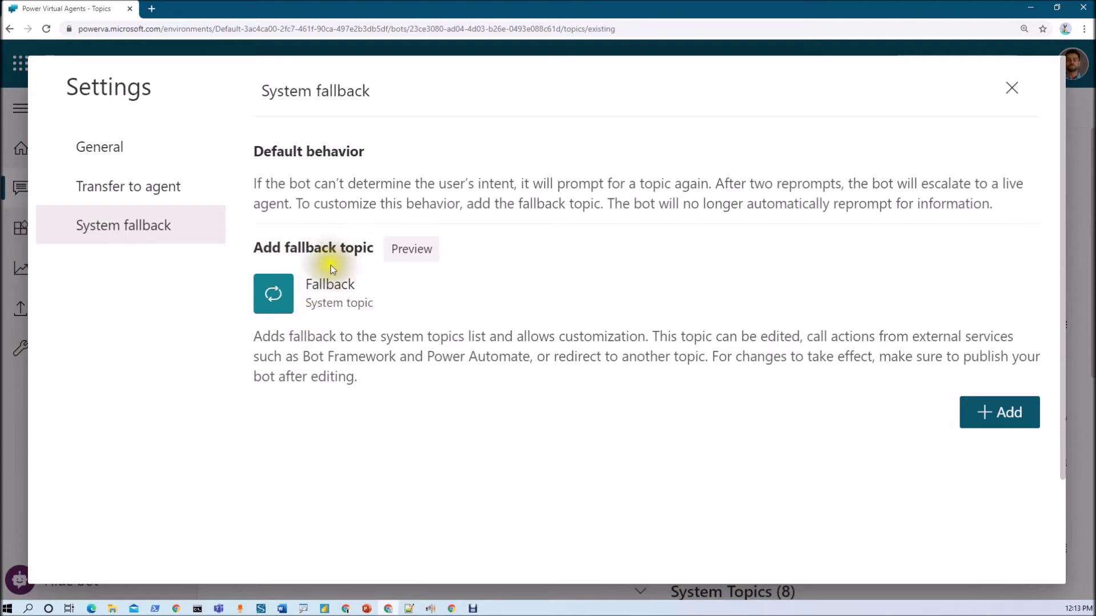
{"action": "left_click", "coordinate": [989, 412]}
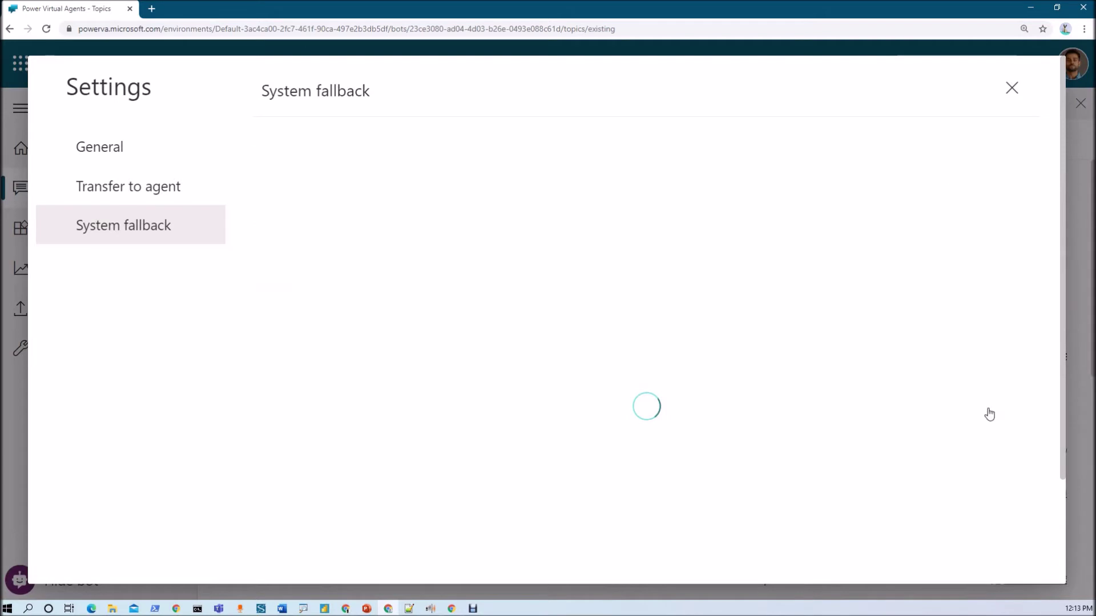
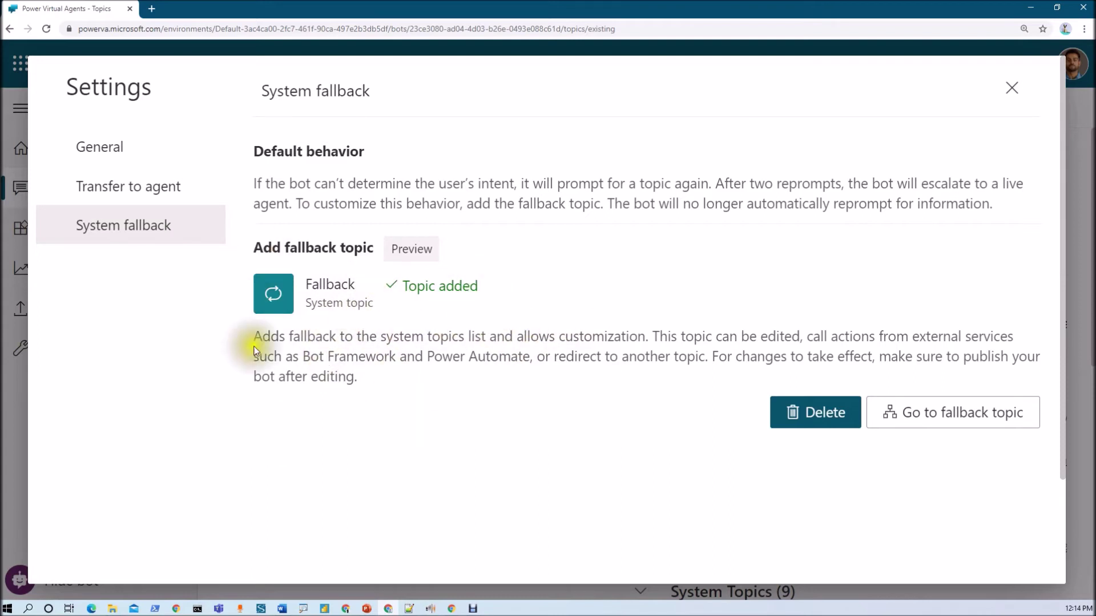
Examine the Fallback topic's conversation flow on the authoring canvas and its setup details, and return to the topics list
{"action": "left_click", "coordinate": [943, 424]}
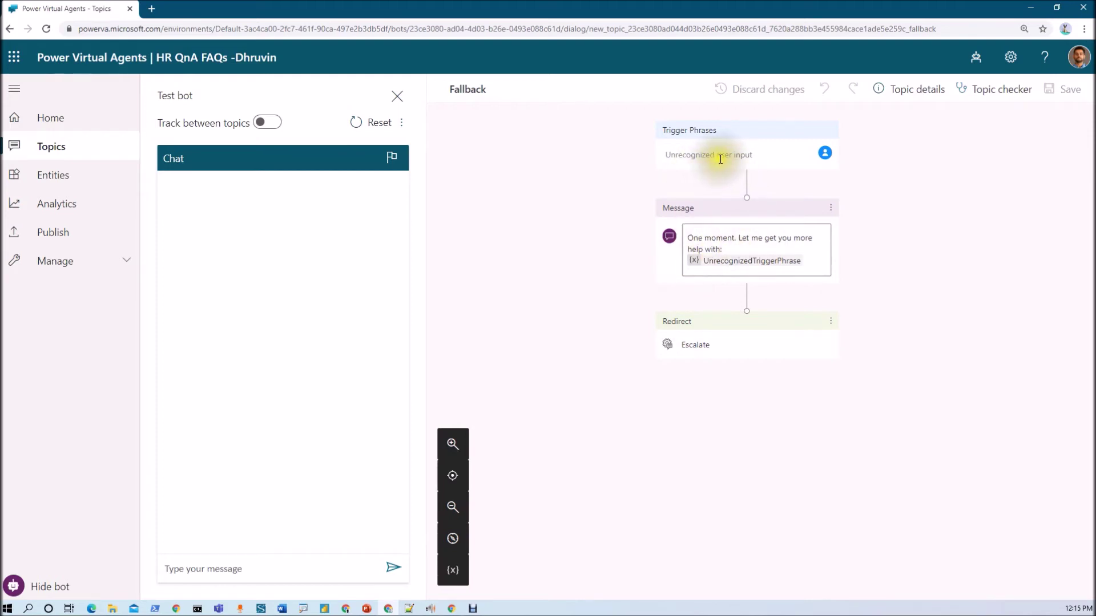
{"action": "mouse_move", "coordinate": [749, 308]}
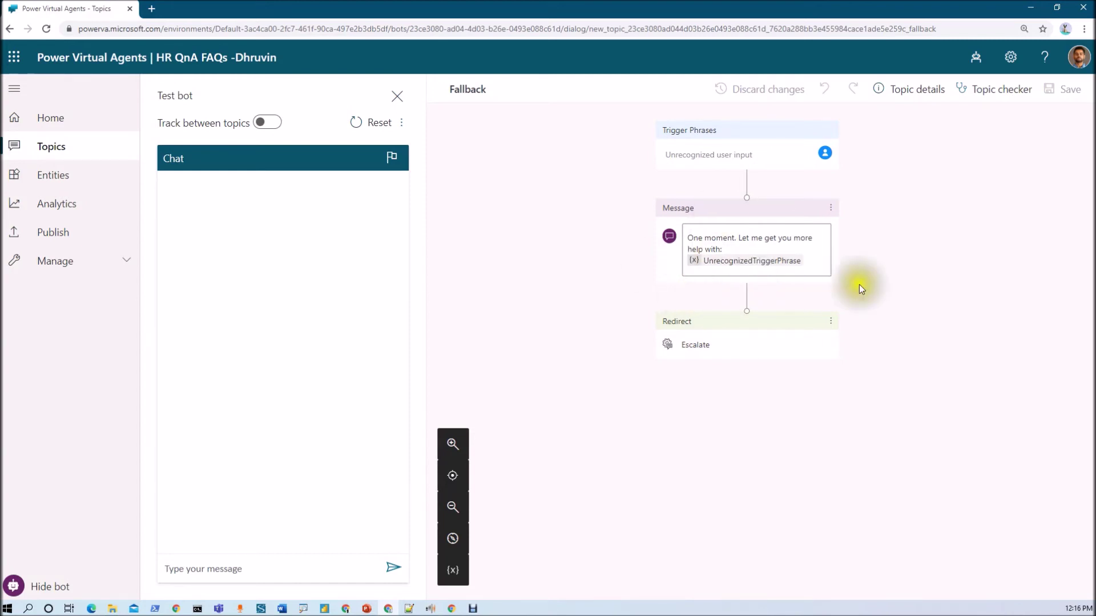
{"action": "left_click", "coordinate": [80, 154]}
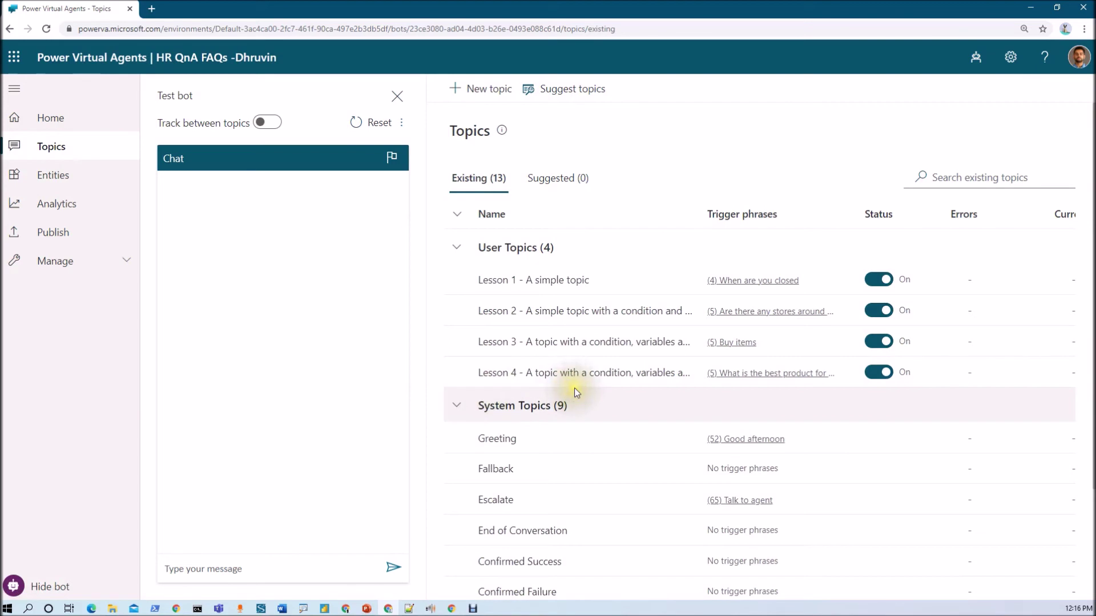
{"action": "scroll", "coordinate": [570, 392], "scroll_direction": "down", "scroll_amount": 3}
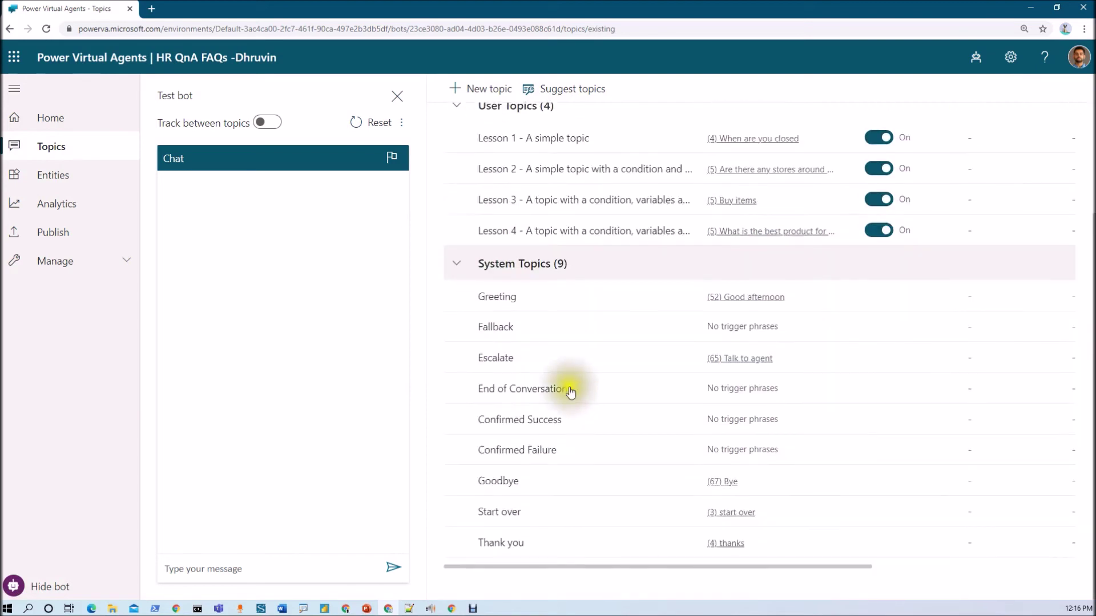
{"action": "left_click", "coordinate": [502, 334]}
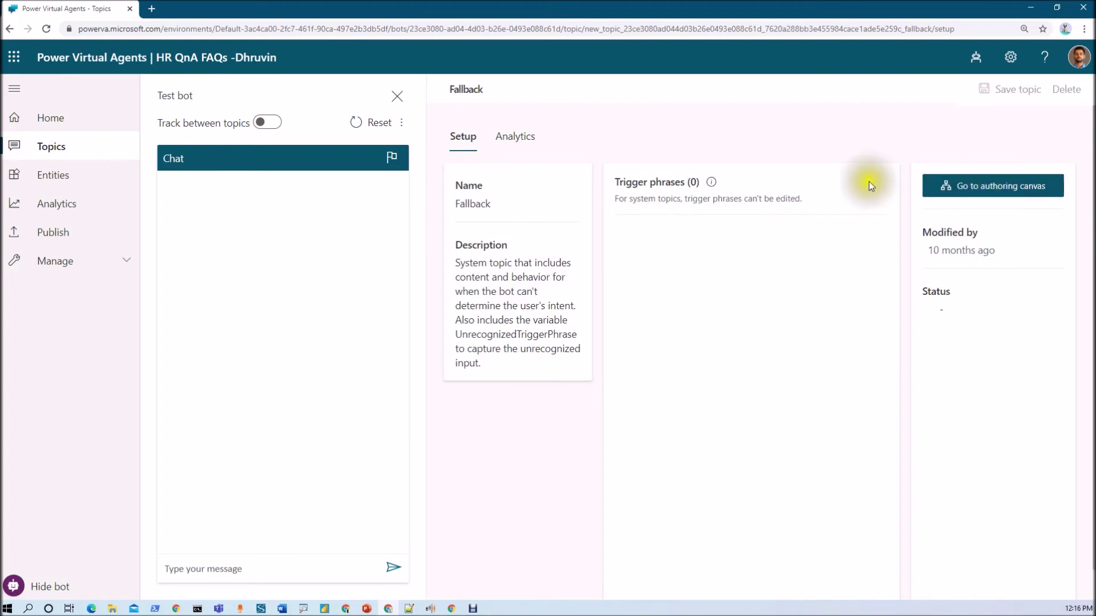
{"action": "left_click", "coordinate": [118, 142]}
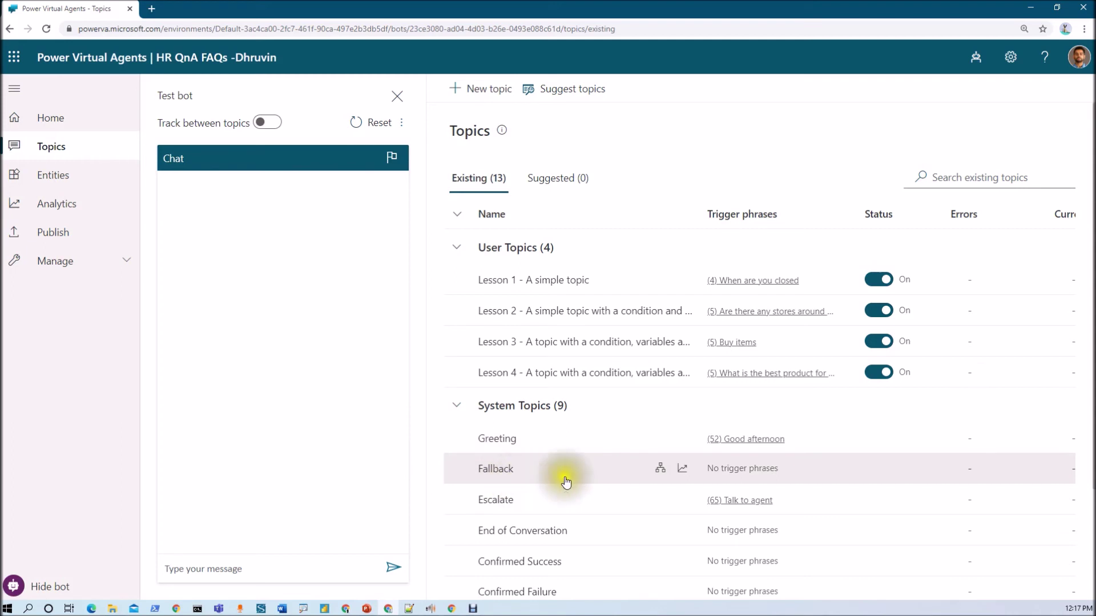
Check the options for the added fallback topic in the System fallback settings and close the settings
{"action": "left_click", "coordinate": [1011, 59]}
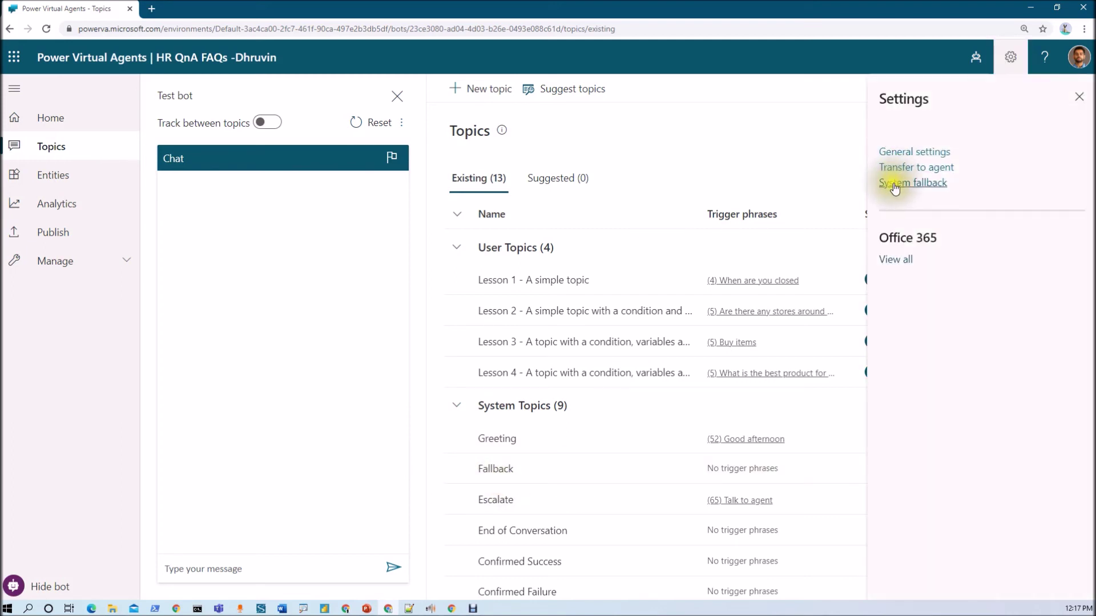
{"action": "left_click", "coordinate": [892, 184]}
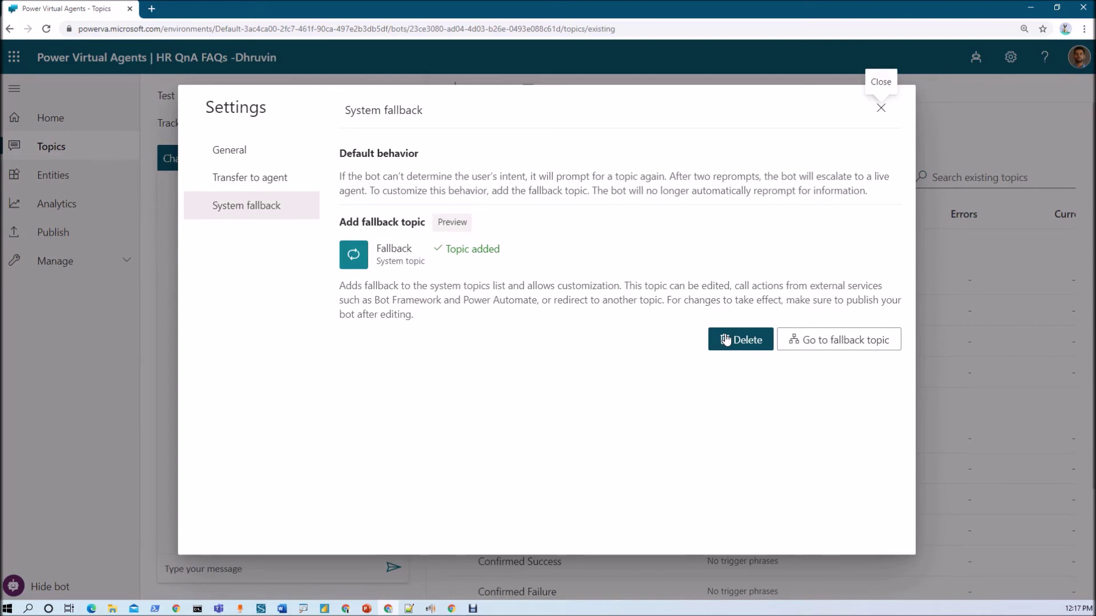
{"action": "left_click", "coordinate": [880, 108]}
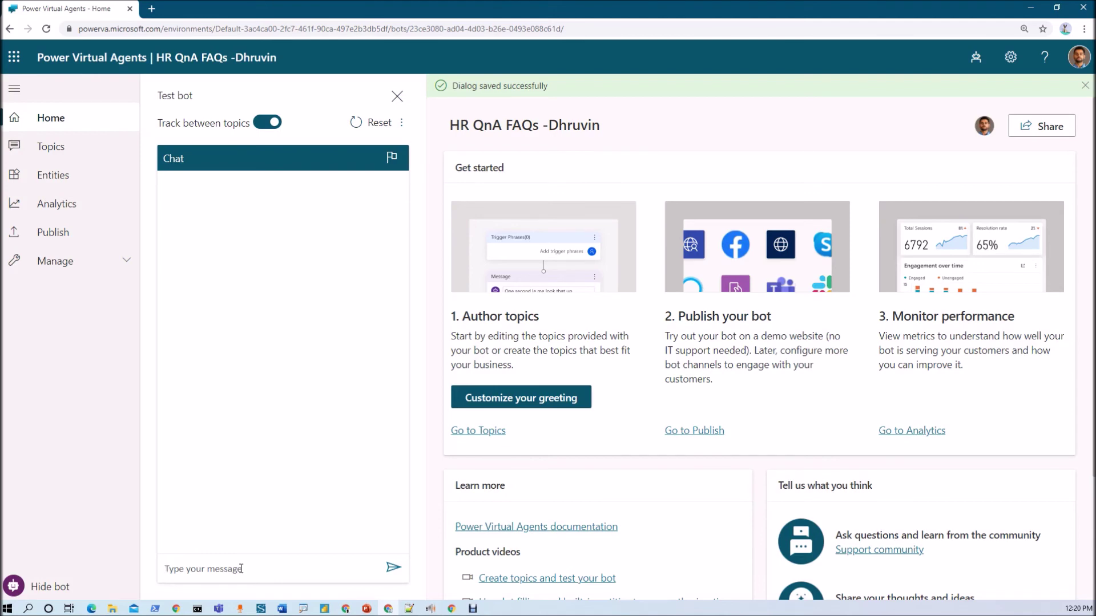
Test the bot by sending "hi" and submitting the copied question in the chat
{"action": "type", "text": "hi"}
{"action": "key", "text": "Return"}
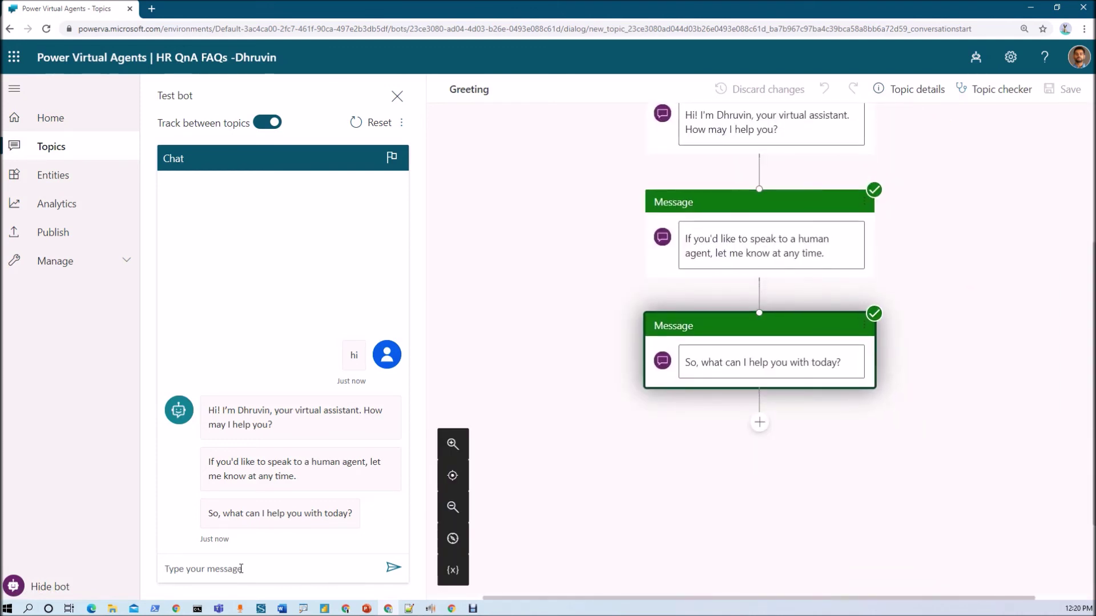
{"action": "right_click", "coordinate": [250, 570]}
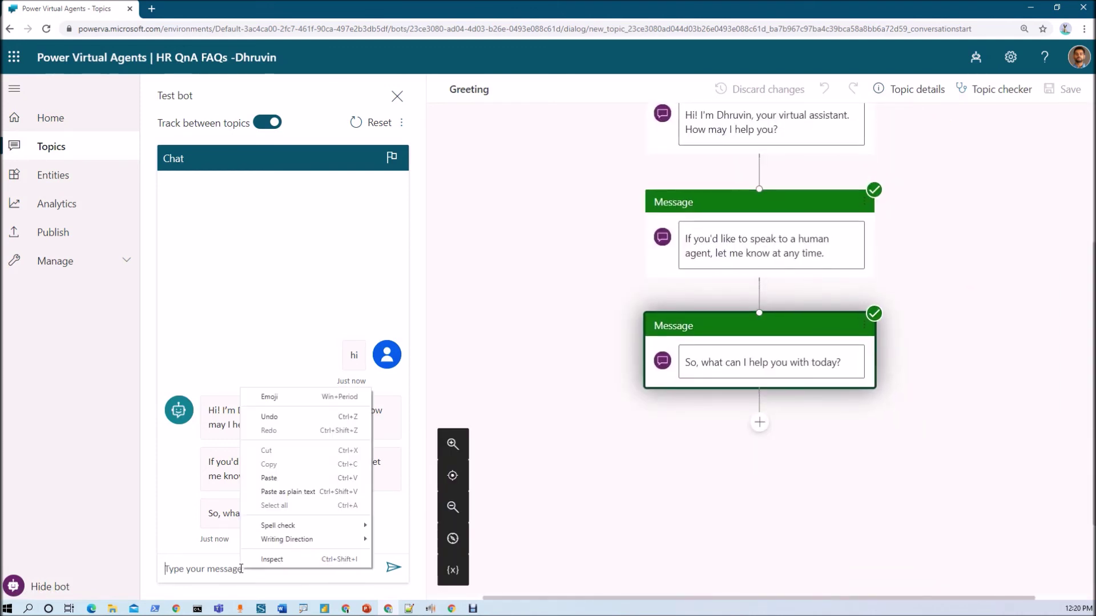
{"action": "left_click", "coordinate": [277, 480]}
{"action": "left_click", "coordinate": [394, 573]}
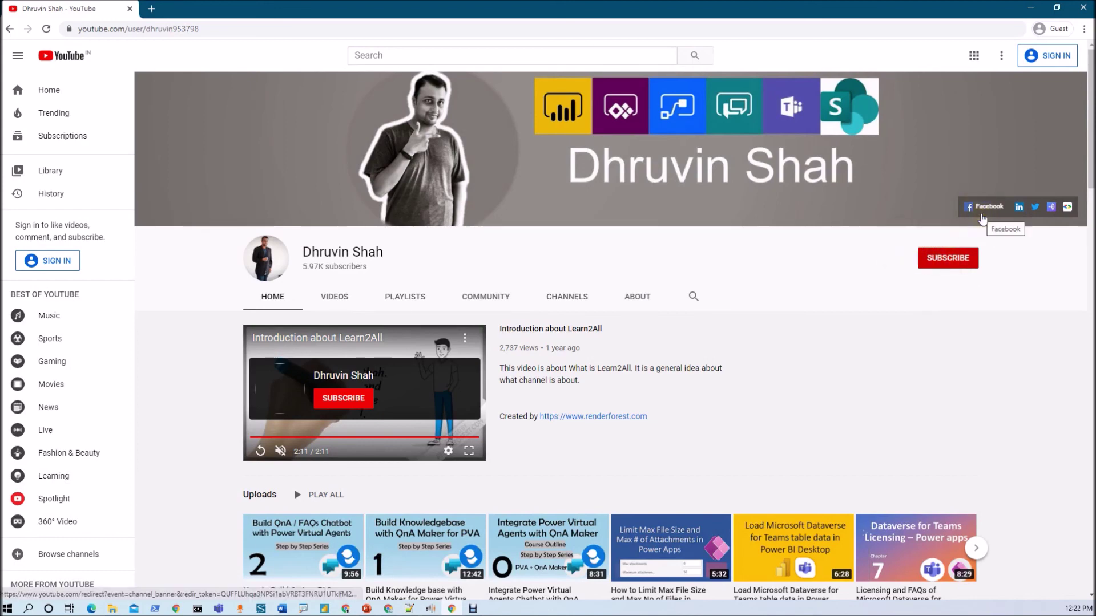
View The Power Platform Show podcast and the Learn2ALL updates form linked from the YouTube channel, and return to the channel
{"action": "left_click", "coordinate": [1050, 209]}
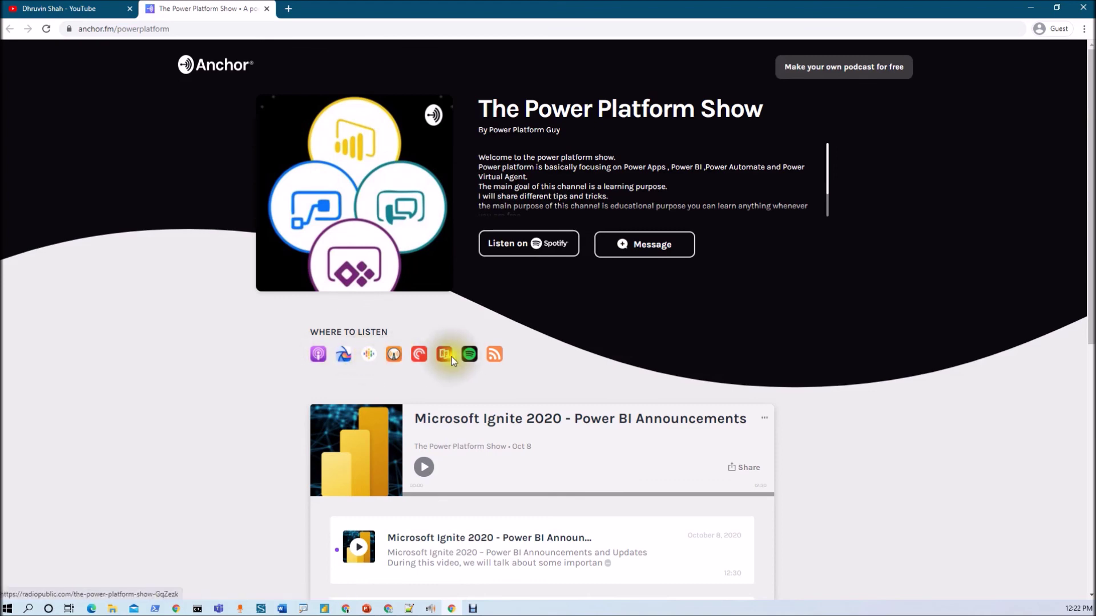
{"action": "left_click", "coordinate": [103, 8]}
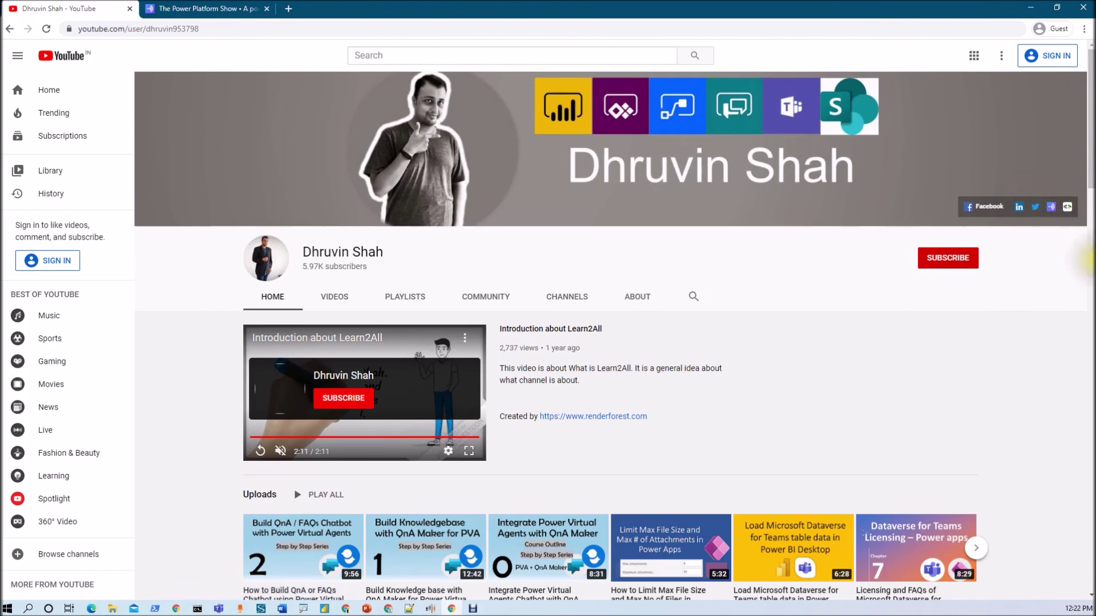
{"action": "left_click", "coordinate": [1072, 211]}
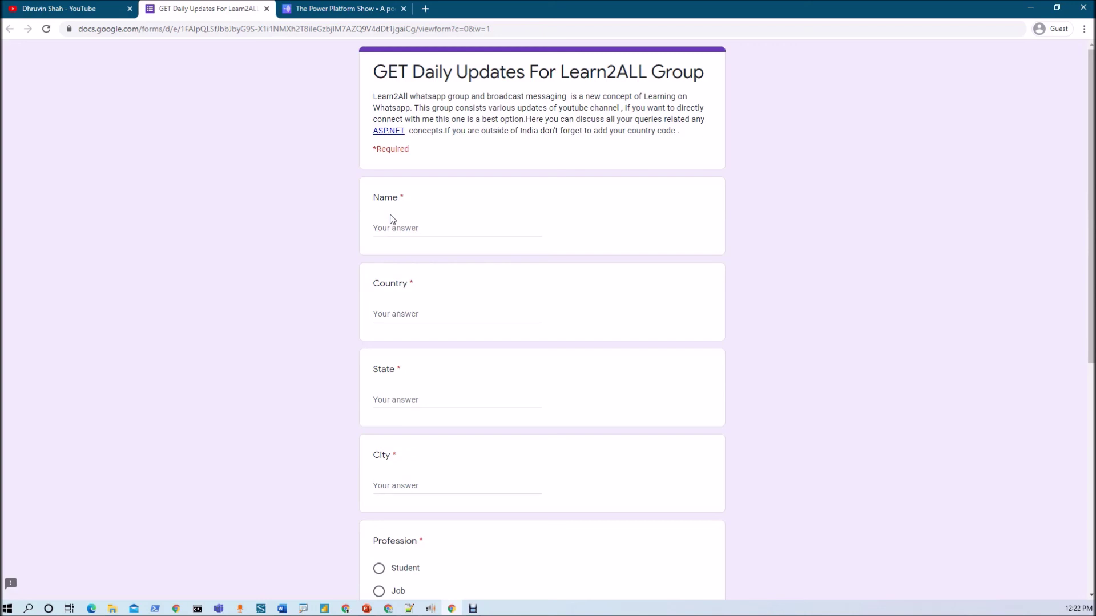
{"action": "left_click", "coordinate": [69, 9]}
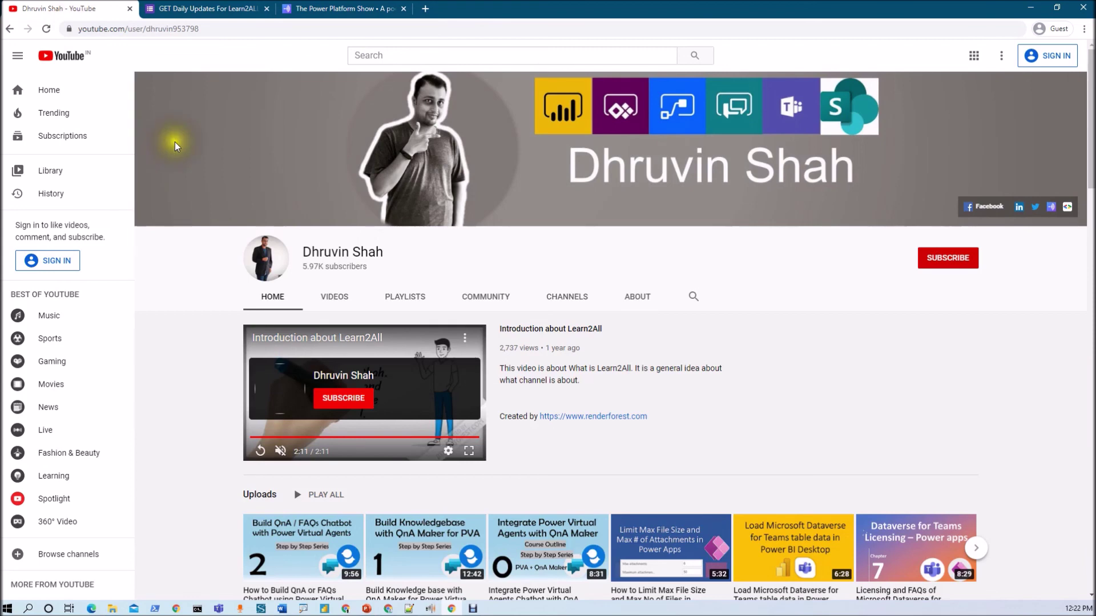